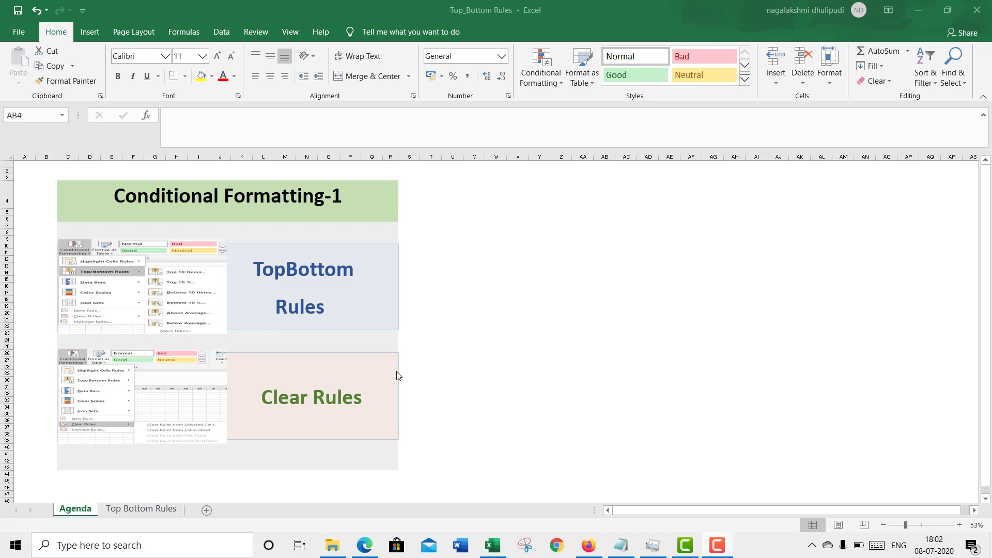
Go to the Top Bottom Rules sheet and review the Quantity and Number columns.
left_click(396, 372)
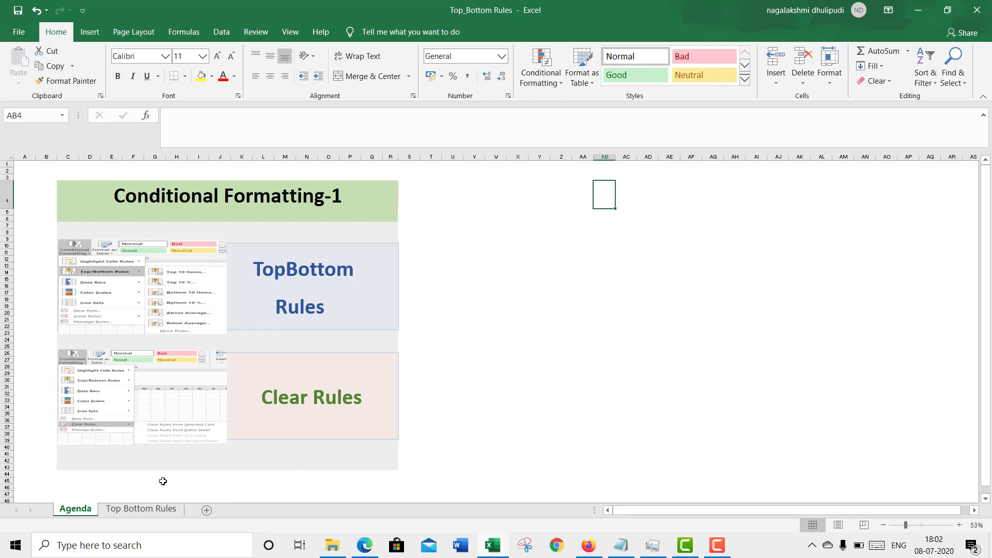
left_click(160, 510)
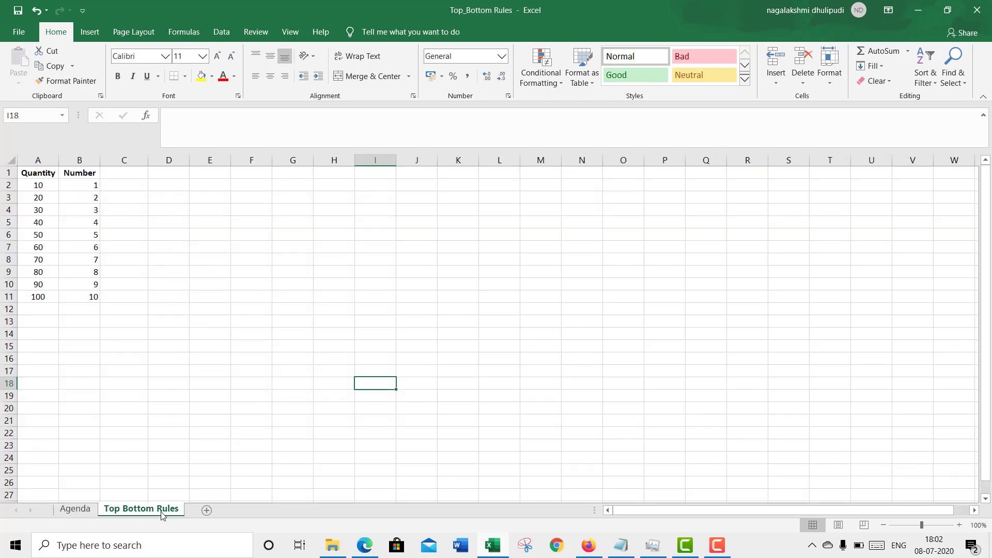
left_click(30, 175)
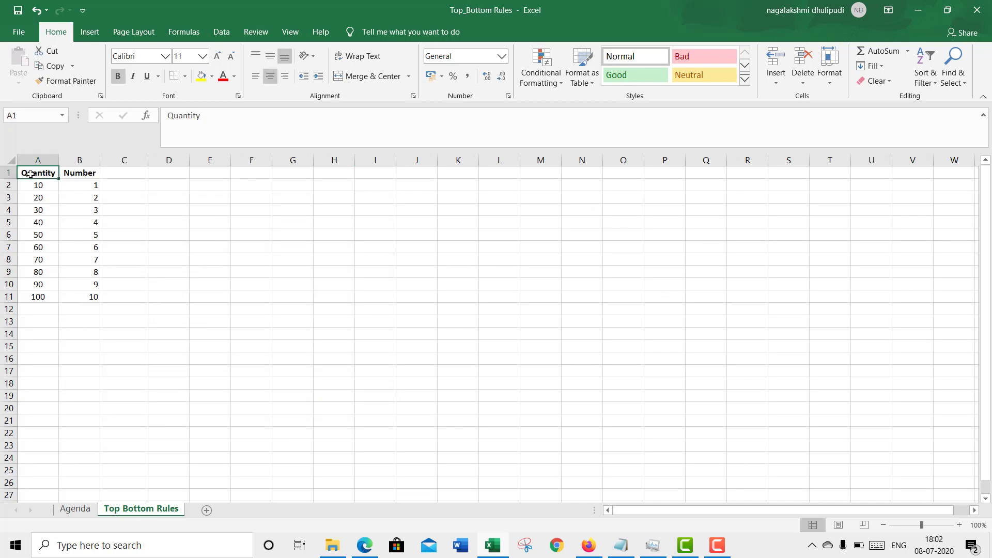
left_click_drag(30, 175, 39, 294)
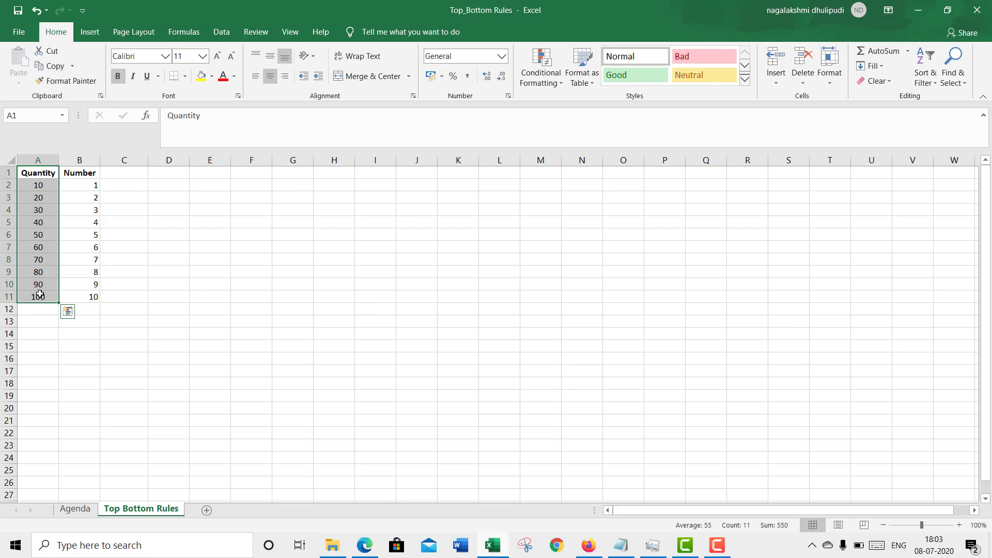
left_click(77, 176)
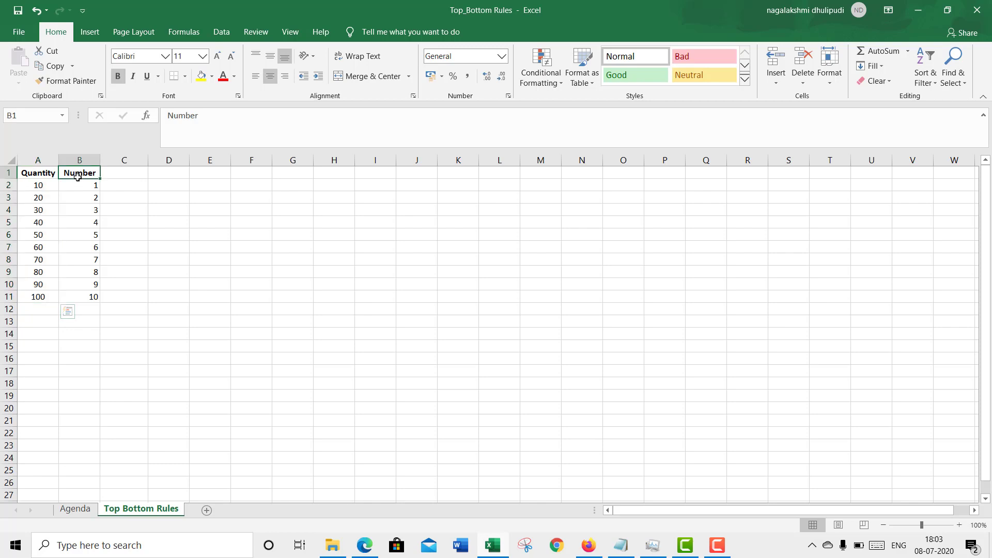
key("ctrl+Down")
key("ctrl+Up")
left_click_drag(80, 171, 87, 292)
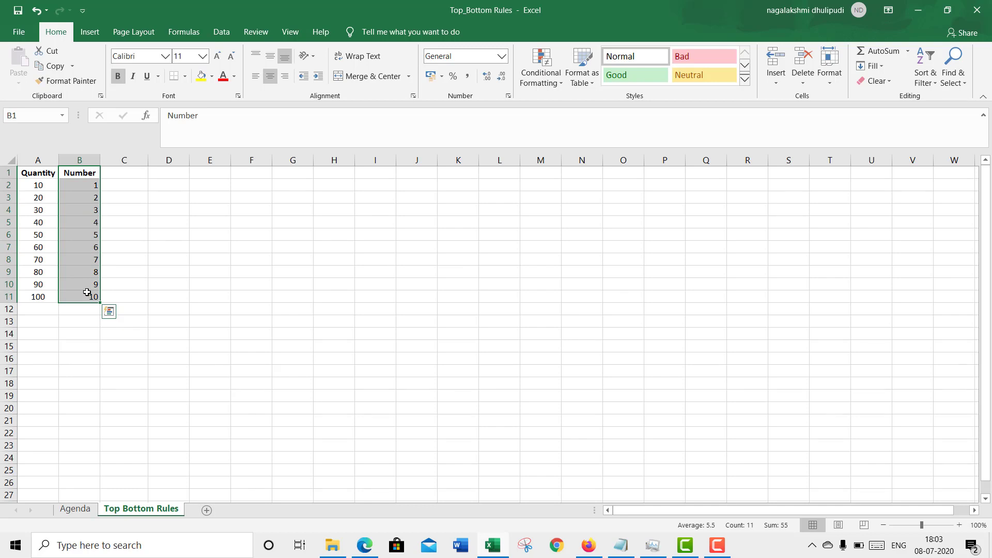
left_click(212, 292)
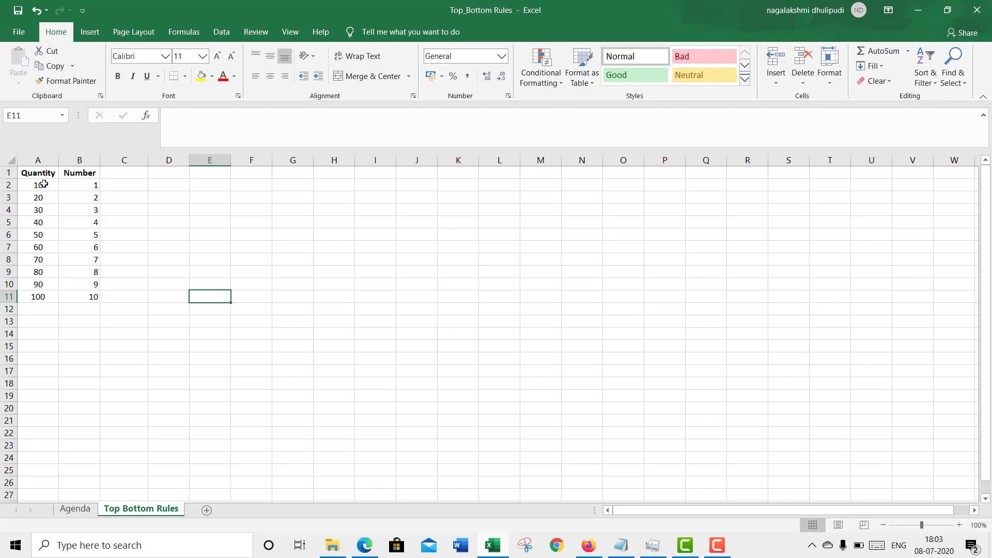
Format the top 5 items in the Quantity values A2:A11 with Light Red Fill with Dark Red Text.
left_click_drag(44, 184, 45, 302)
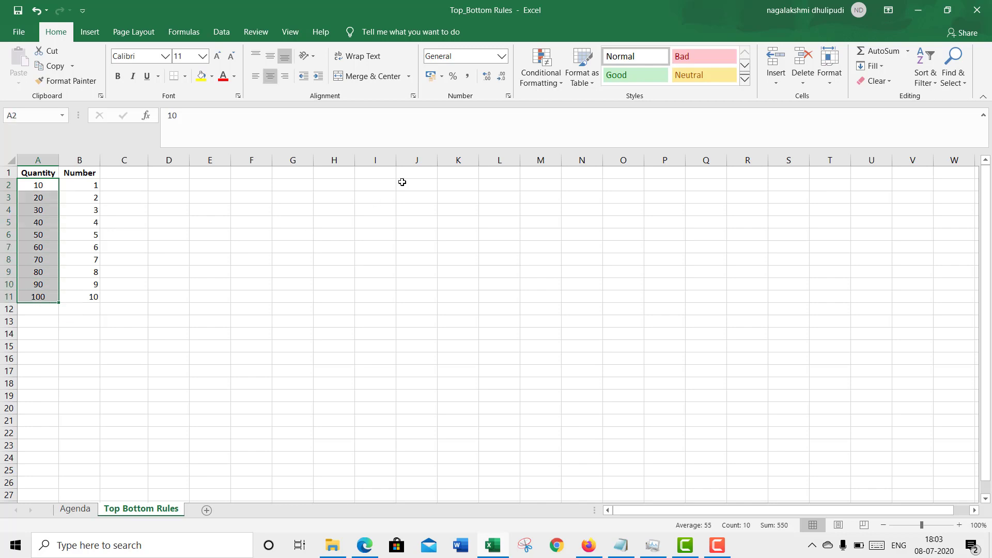
left_click(545, 89)
mouse_move(583, 134)
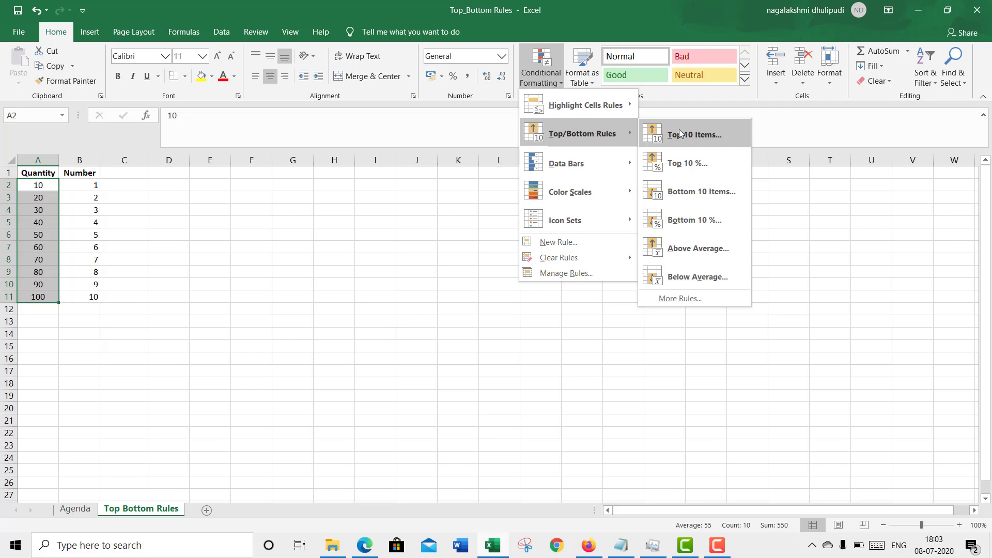
left_click(680, 133)
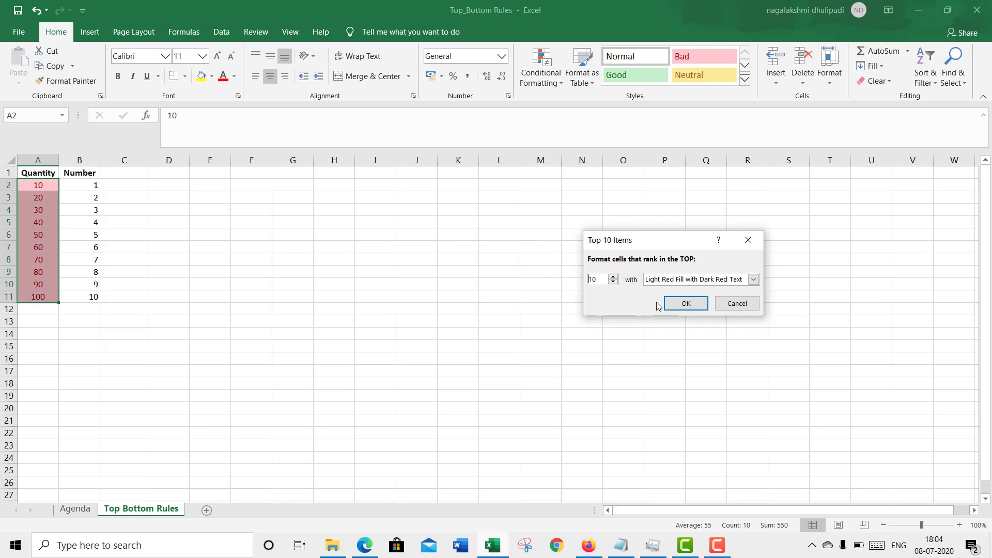
left_click(614, 282)
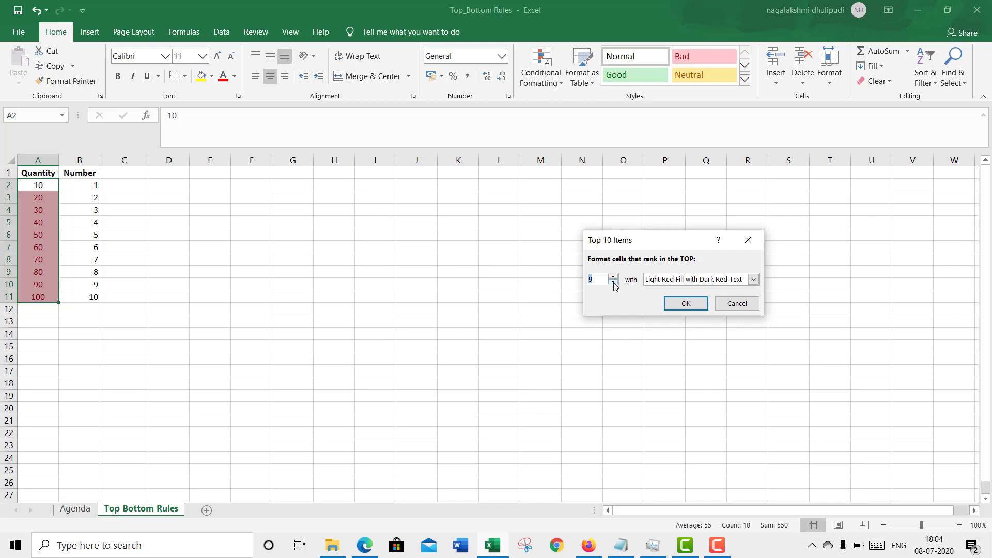
left_click(613, 282)
left_click(613, 282)
left_click(614, 282)
left_click(614, 282)
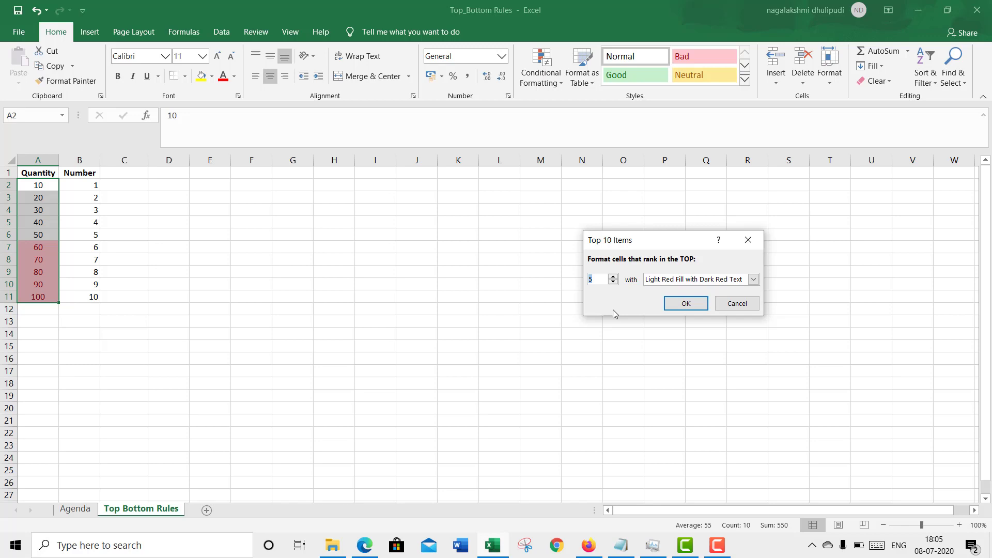
left_click(694, 306)
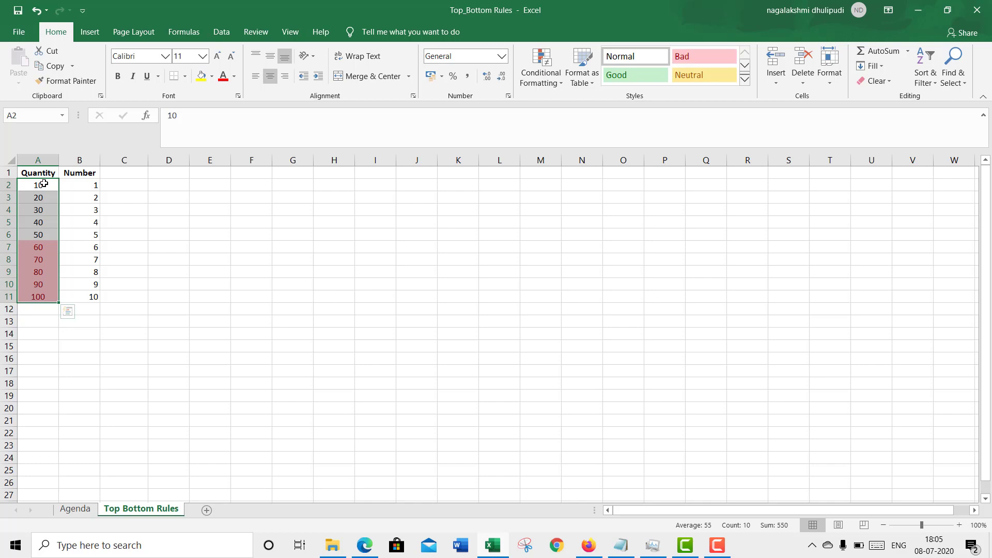
Clear the conditional formatting rules from the Quantity values A2:A11.
left_click_drag(43, 184, 36, 296)
left_click(540, 84)
mouse_move(594, 258)
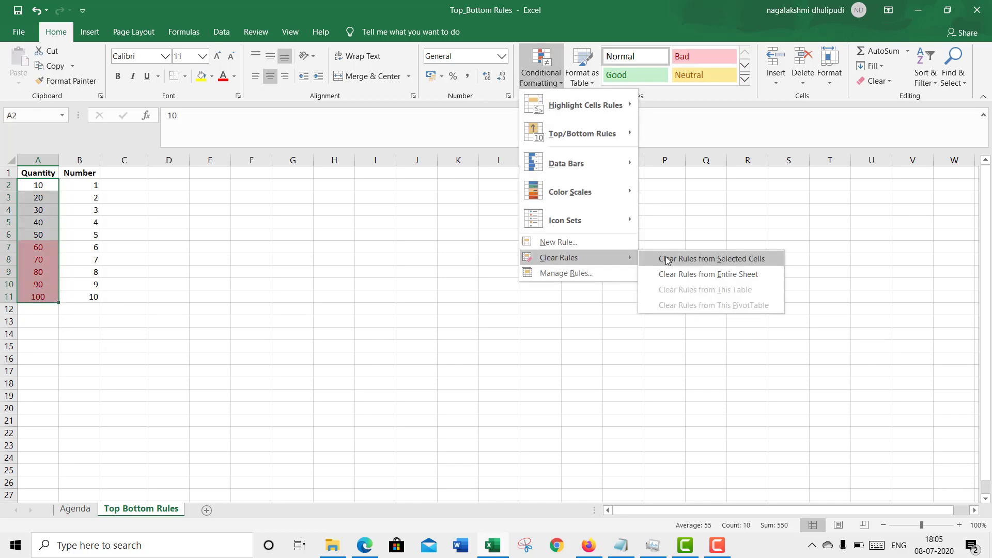
left_click(667, 260)
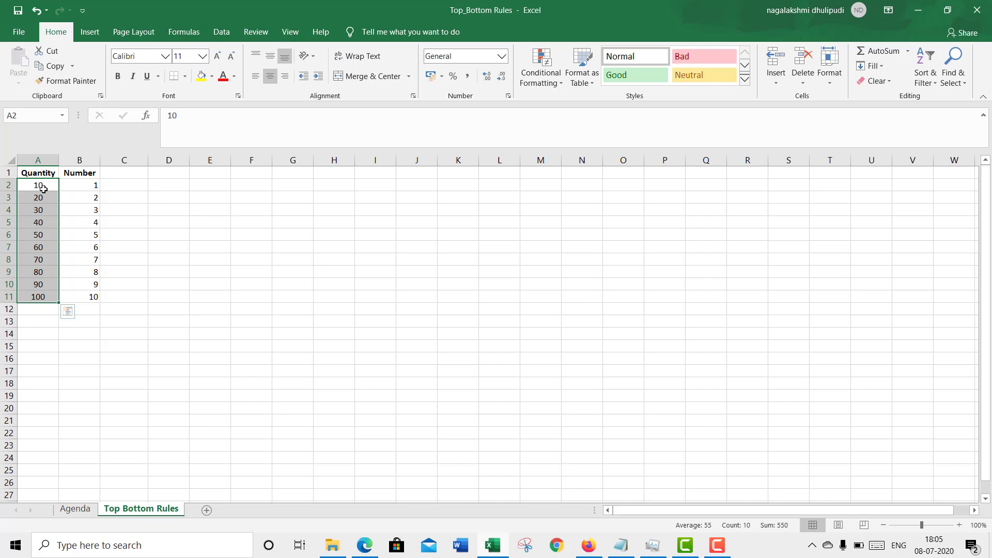
Format the top 20% of the Quantity values A2:A11 with Light Red Fill with Dark Red Text.
left_click(541, 78)
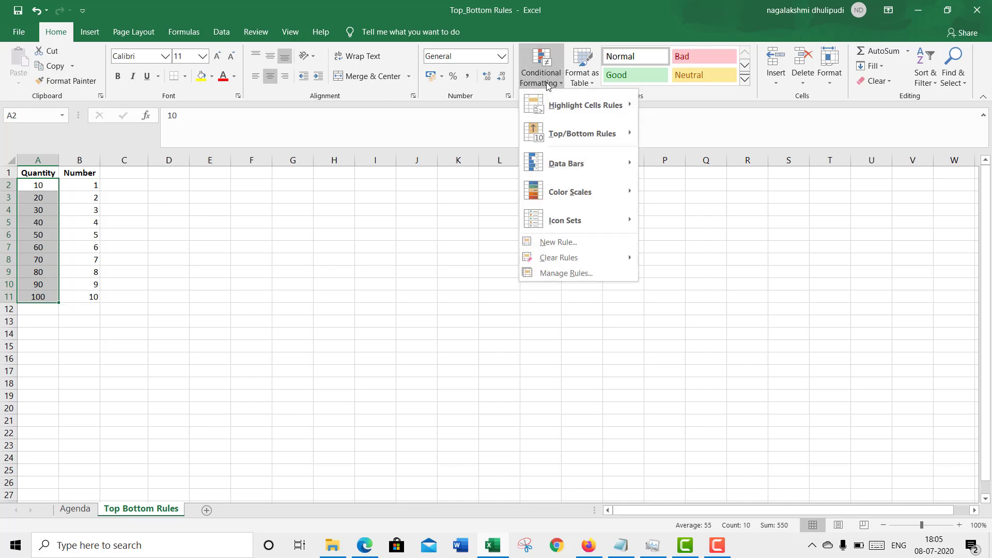
mouse_move(569, 134)
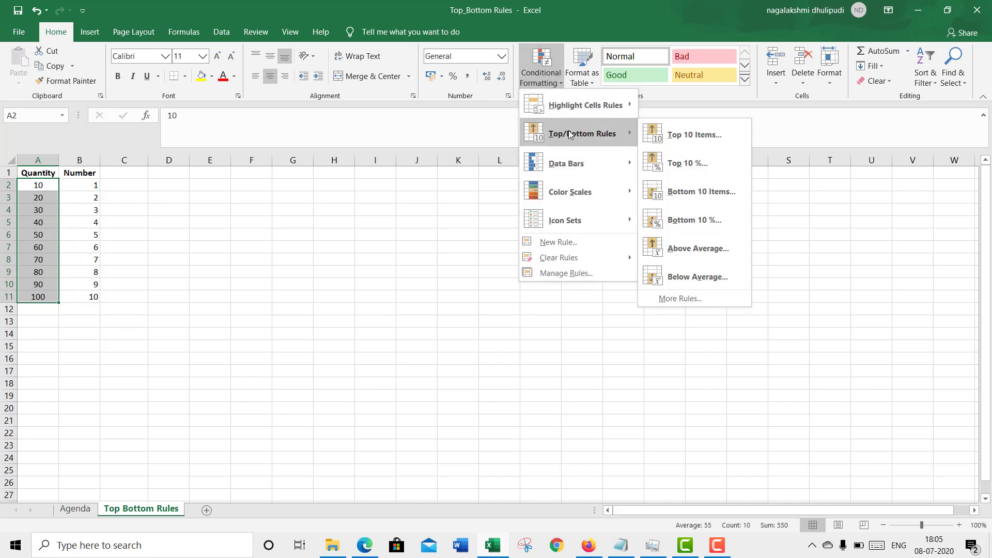
left_click(695, 171)
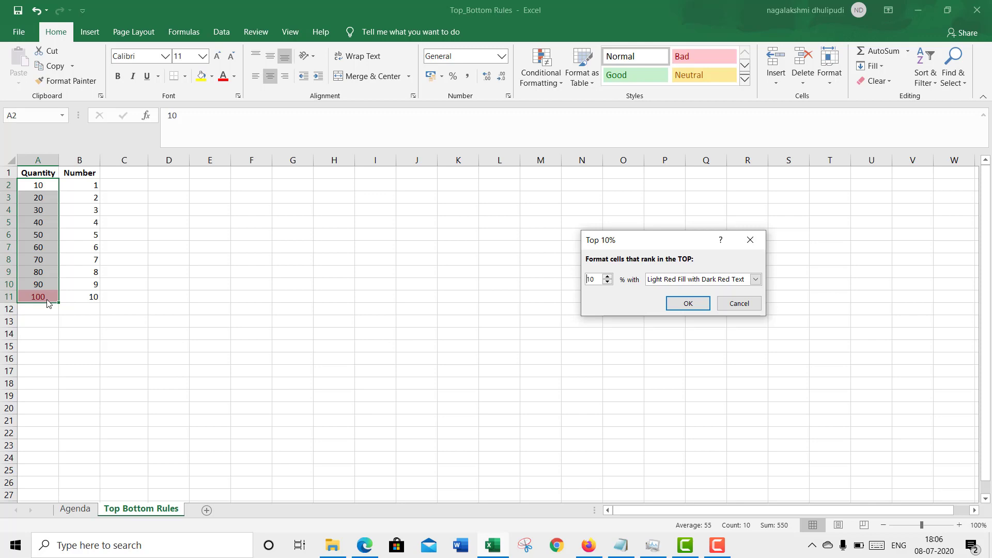
left_click(608, 282)
left_click(598, 280)
type("20")
key("Return")
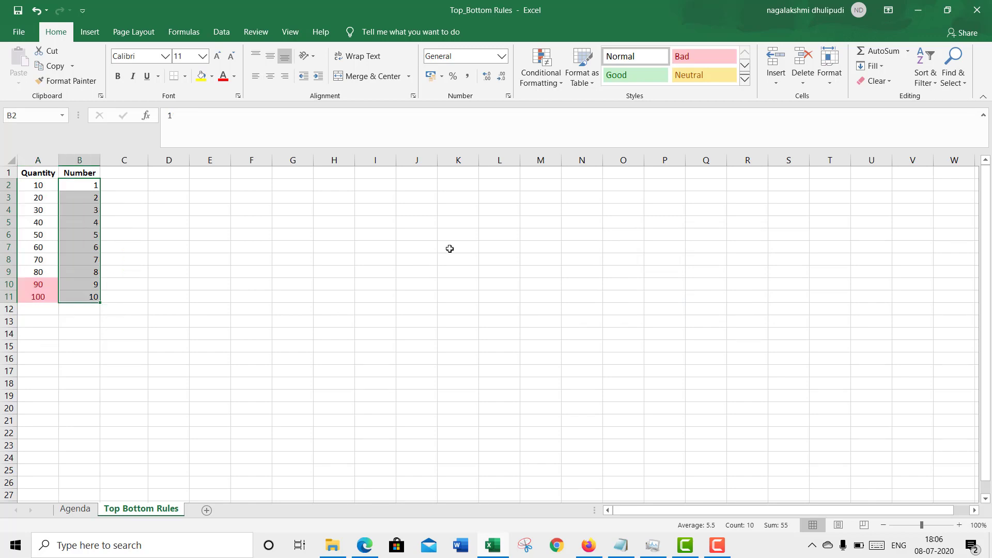
left_click(541, 78)
key("Escape")
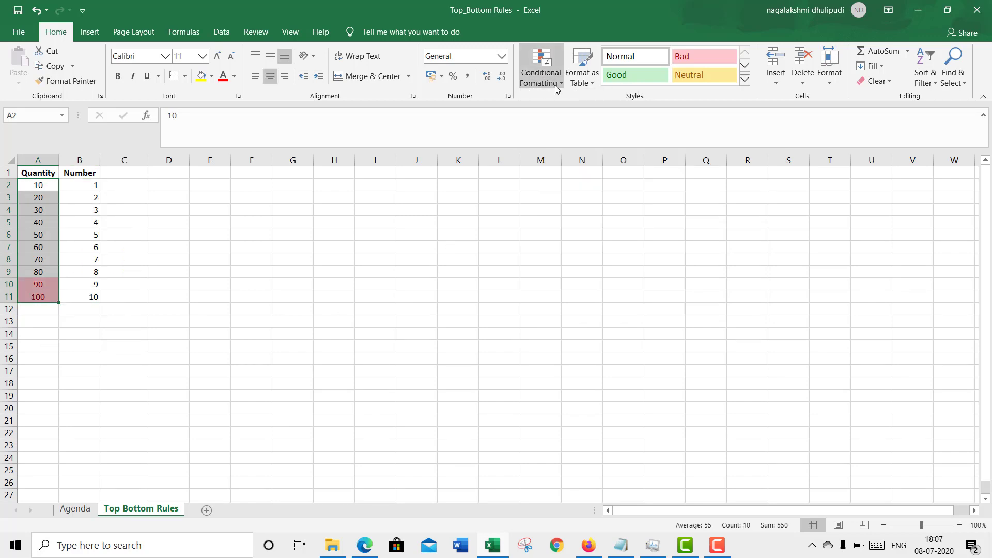
left_click(555, 85)
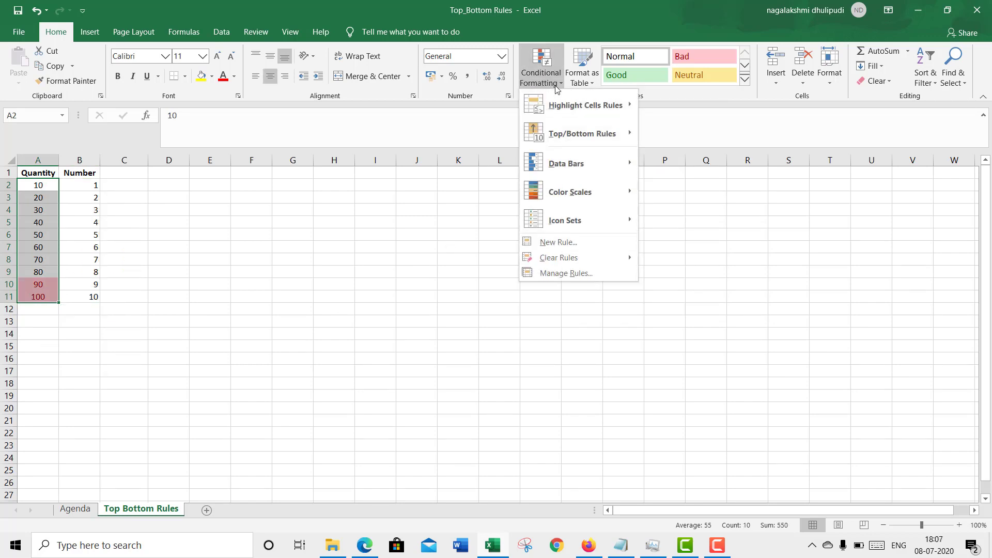
mouse_move(558, 140)
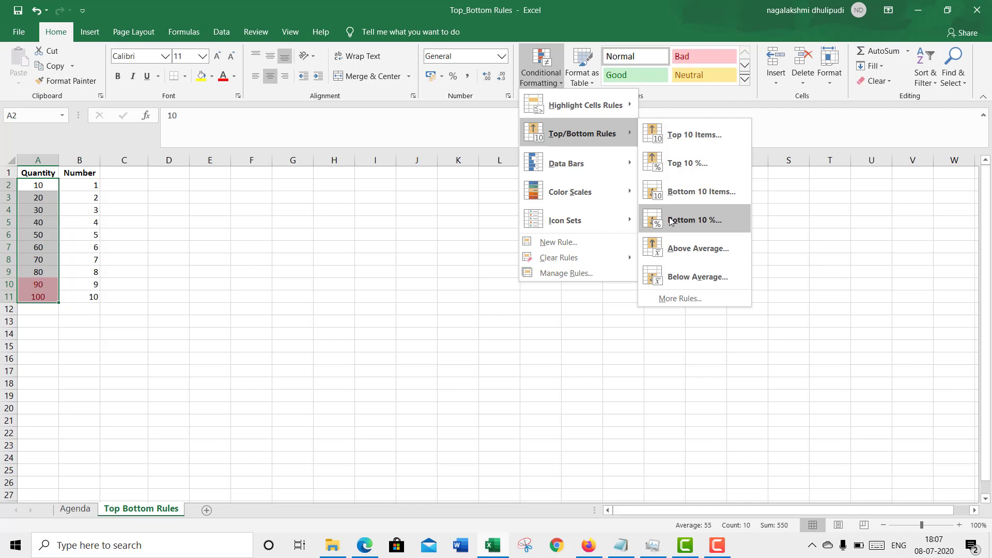
Format the above-average cells in the Number values B2:B11 with Light Red Fill with Dark Red Text.
left_click(85, 184)
left_click(85, 180)
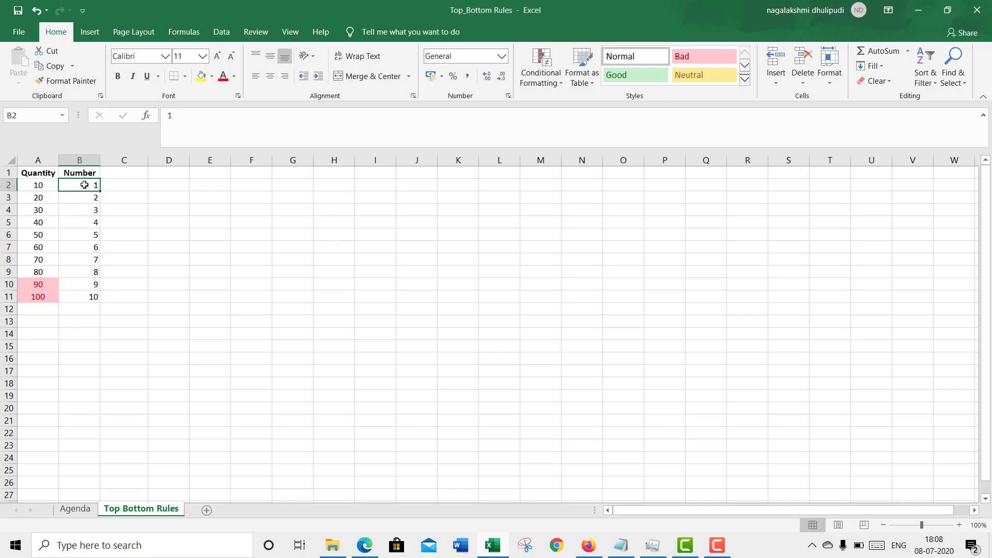
left_click_drag(85, 185, 91, 297)
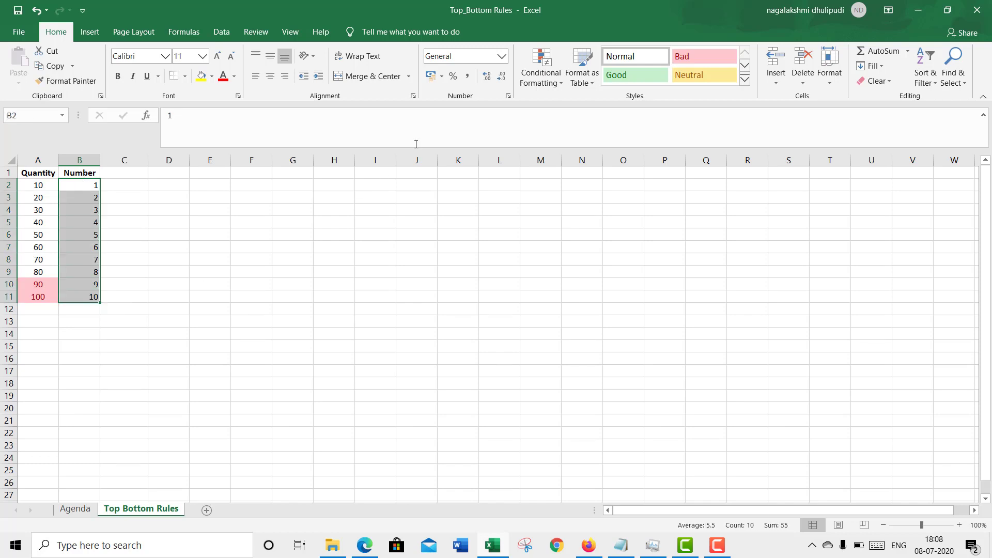
left_click(547, 82)
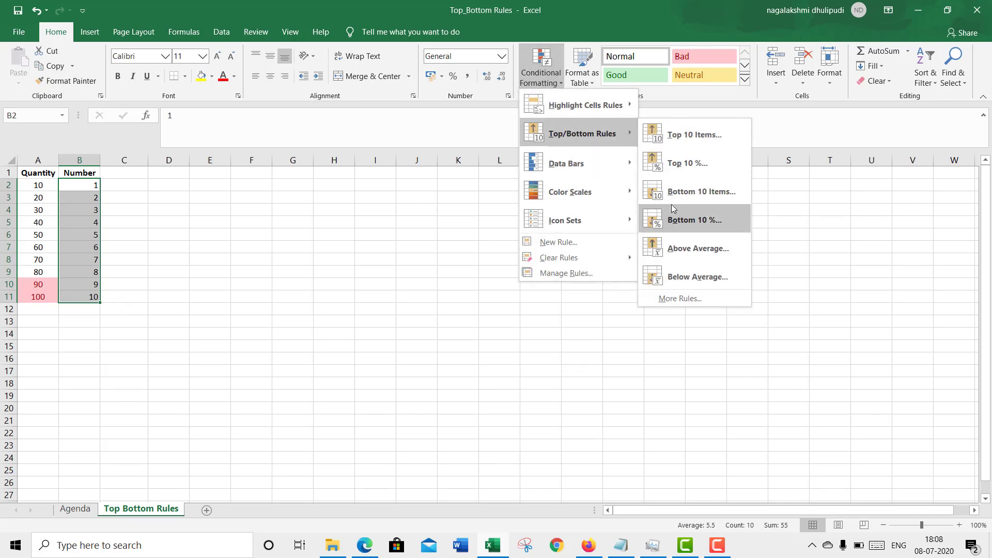
left_click(685, 249)
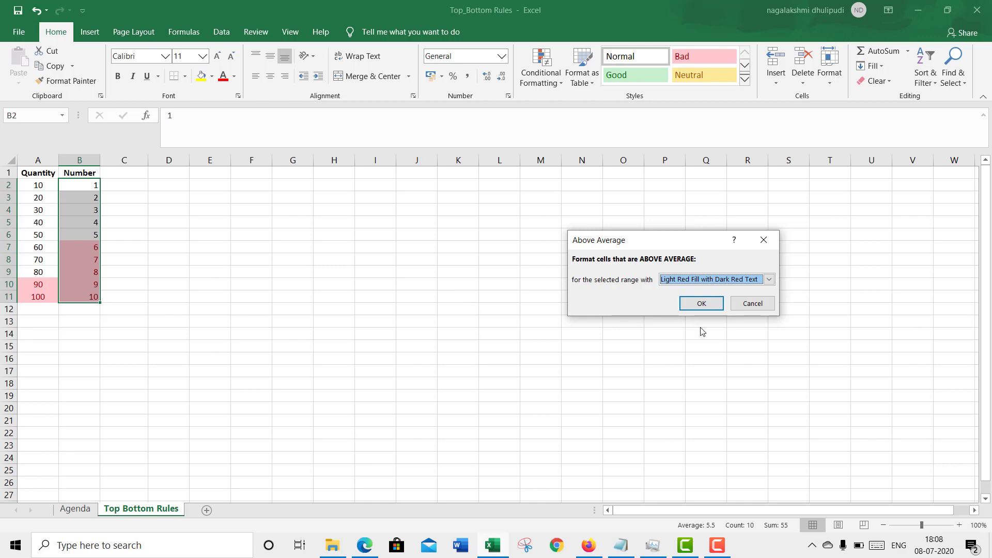
left_click(714, 309)
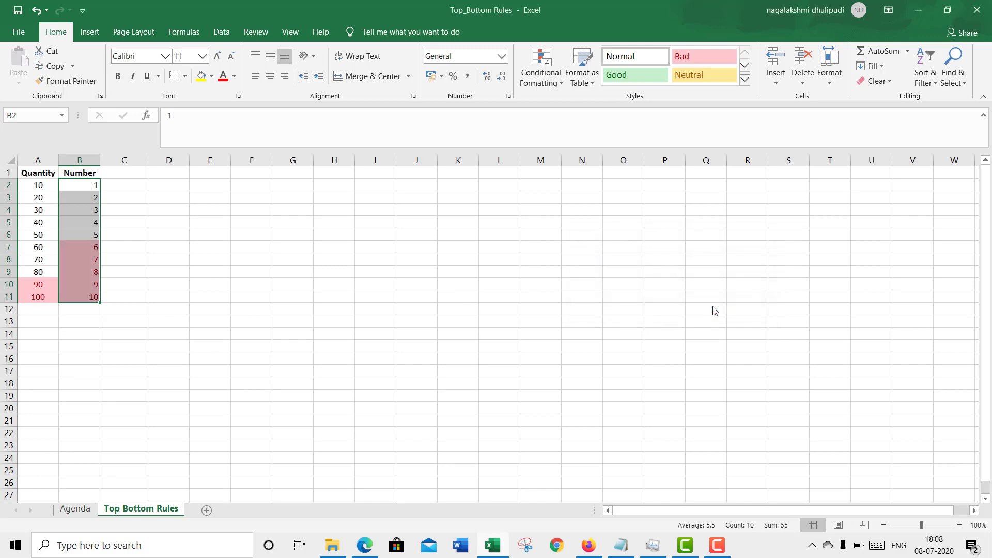
Clear the conditional formatting rules from the Number values B2:B11.
left_click(530, 81)
mouse_move(587, 199)
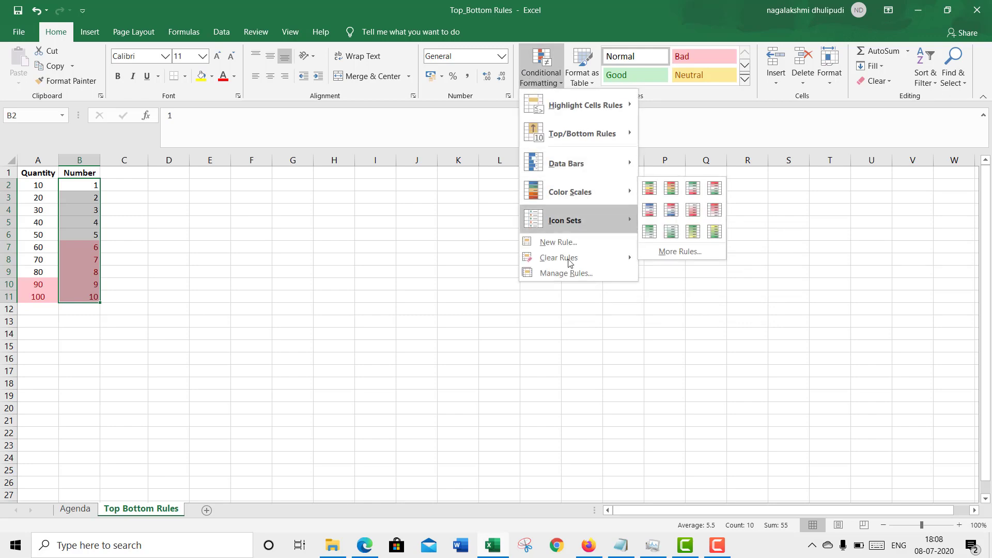
mouse_move(572, 258)
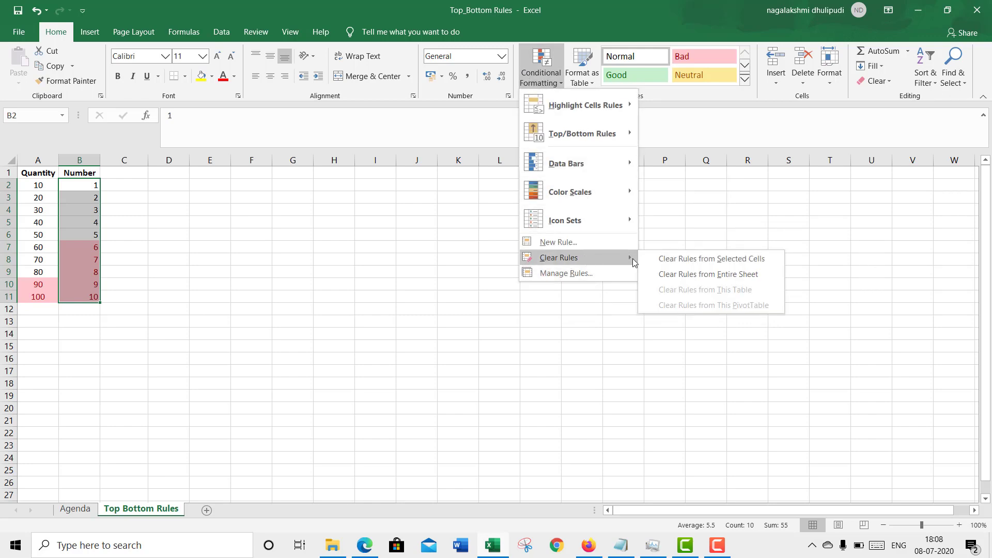
left_click(672, 260)
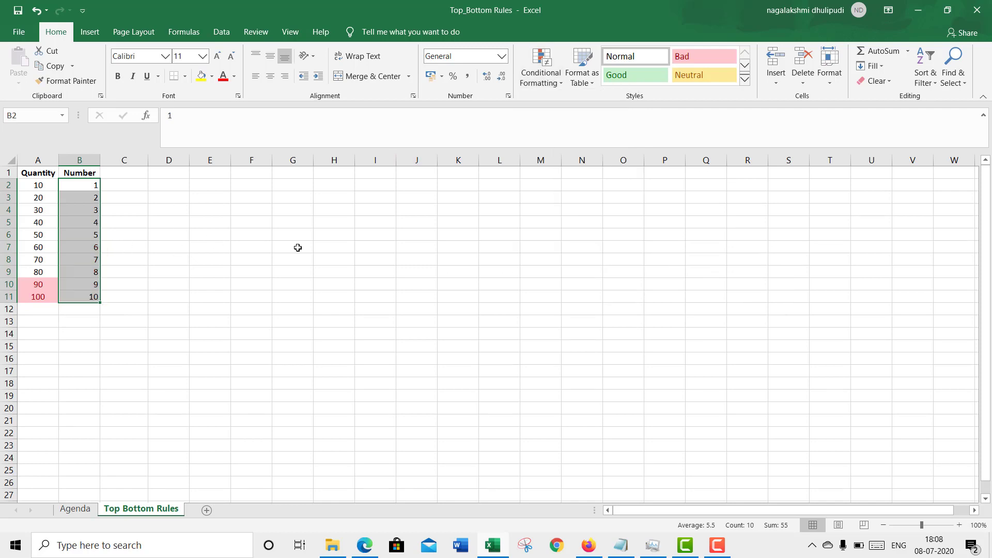
Preview a Below Average rule with Light Red Fill with Dark Red Text on B2:B11 and cancel it.
left_click(545, 87)
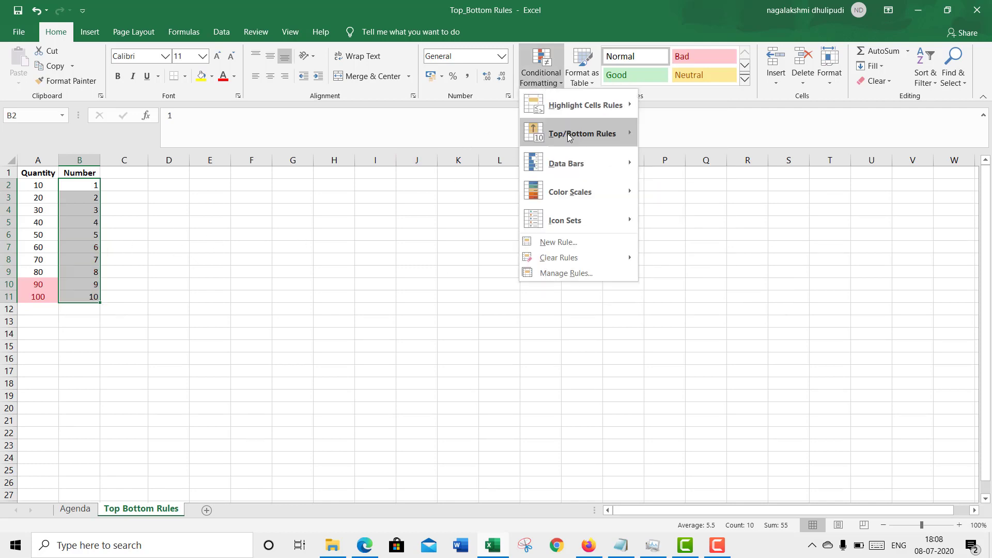
mouse_move(594, 133)
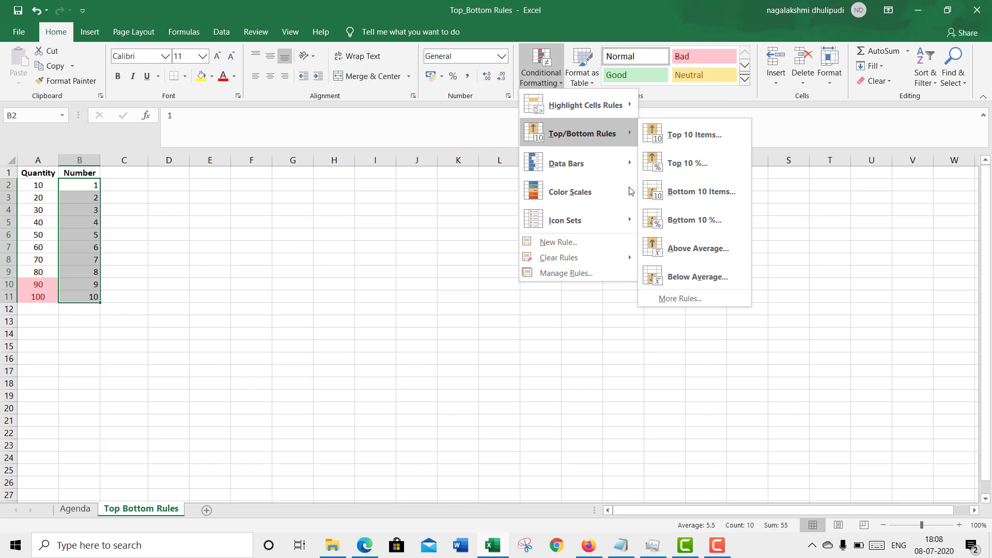
left_click(679, 276)
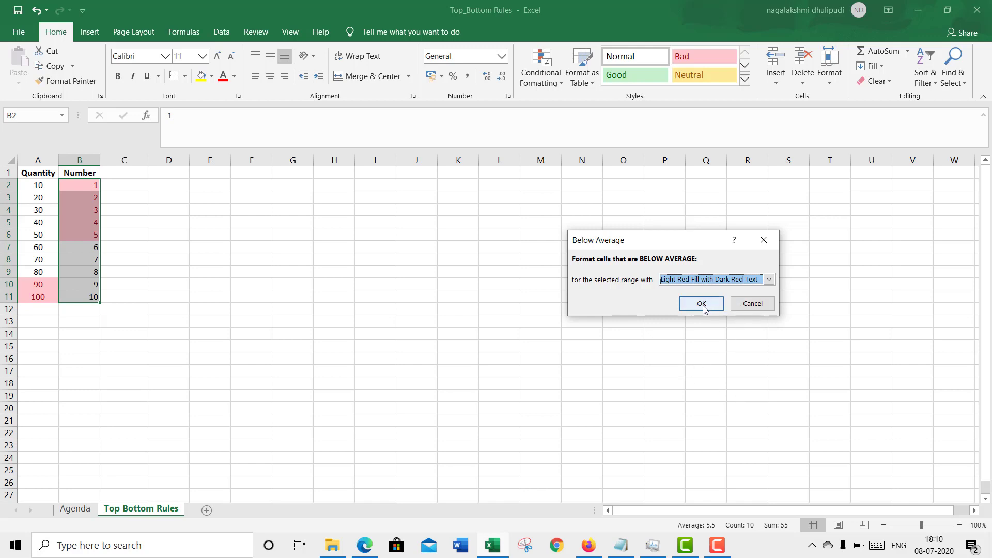
left_click(754, 306)
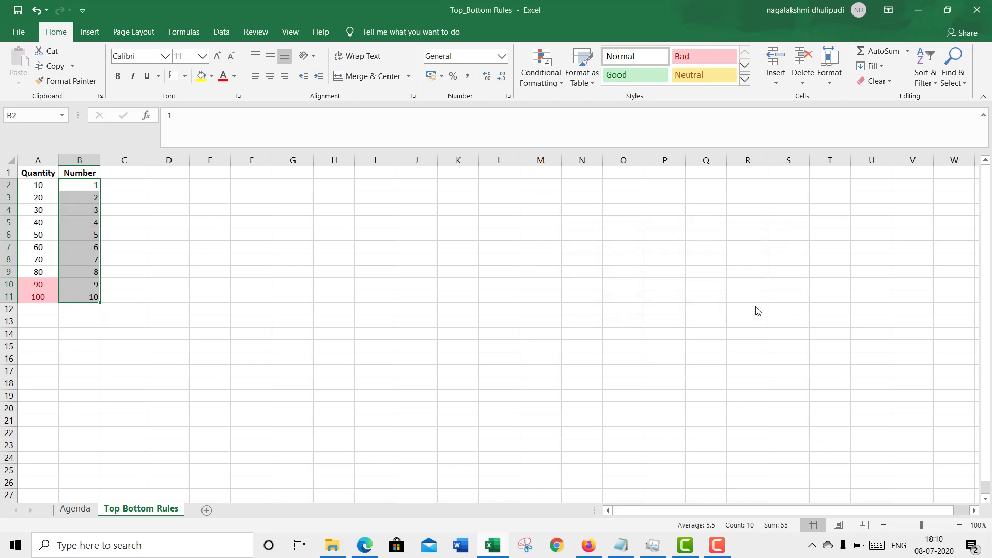